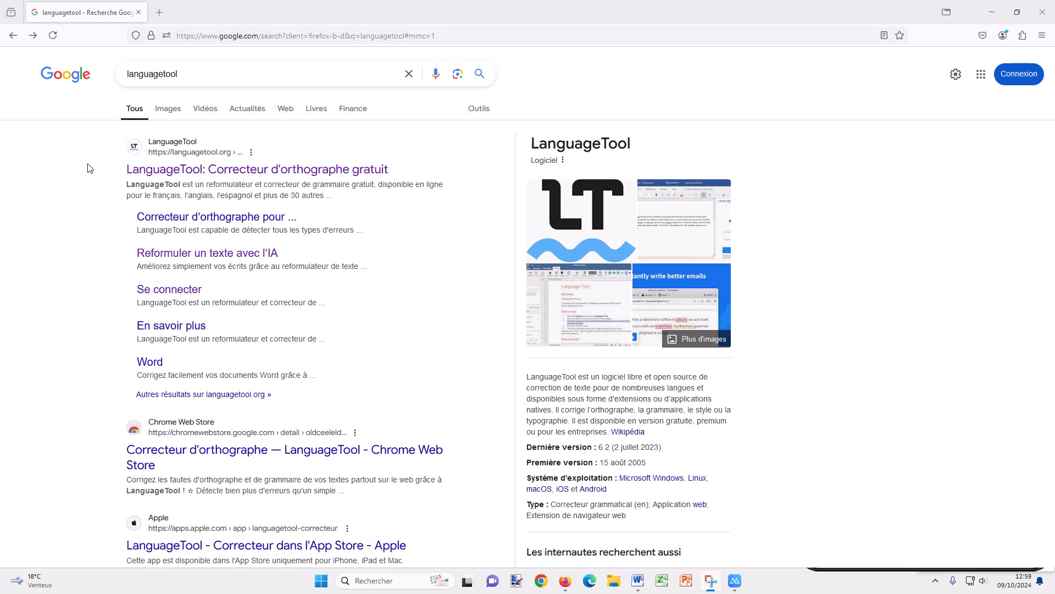
Open the LanguageTool website from the search results, look at its Reformulation page and return to the Correcteur page
click(230, 167)
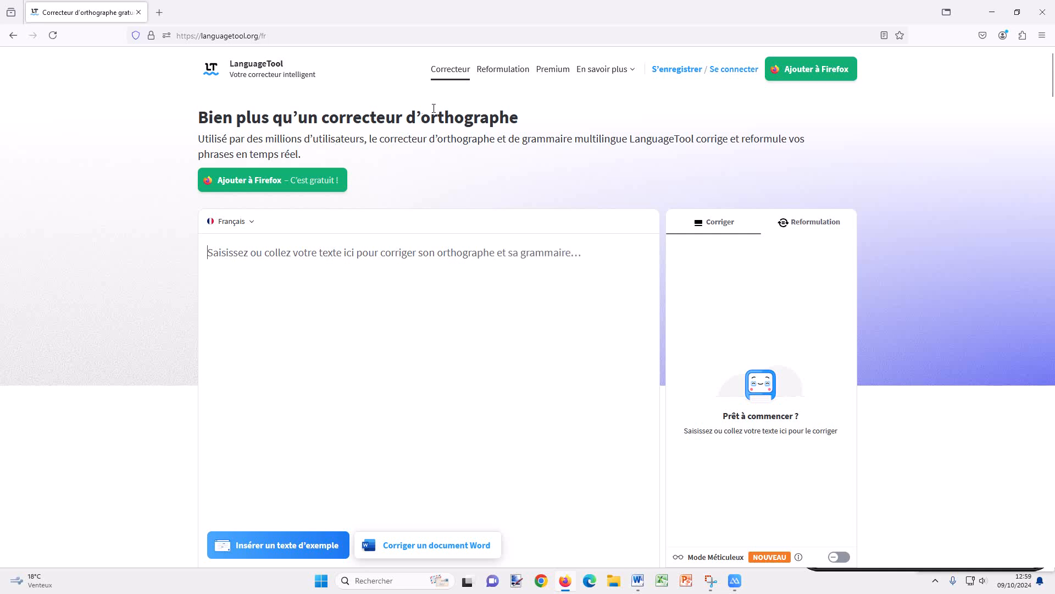
click(452, 72)
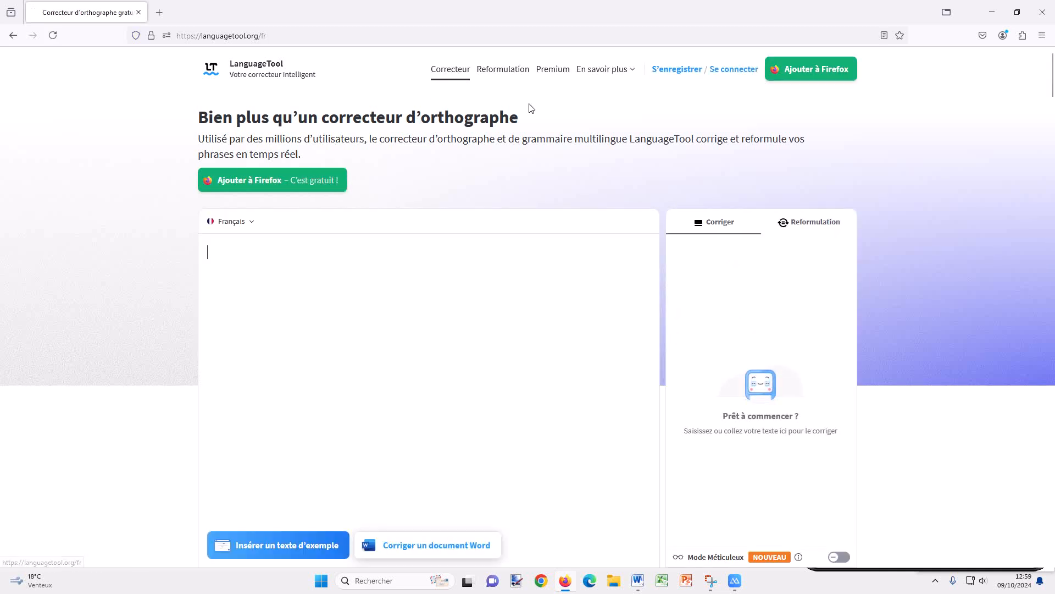
click(516, 73)
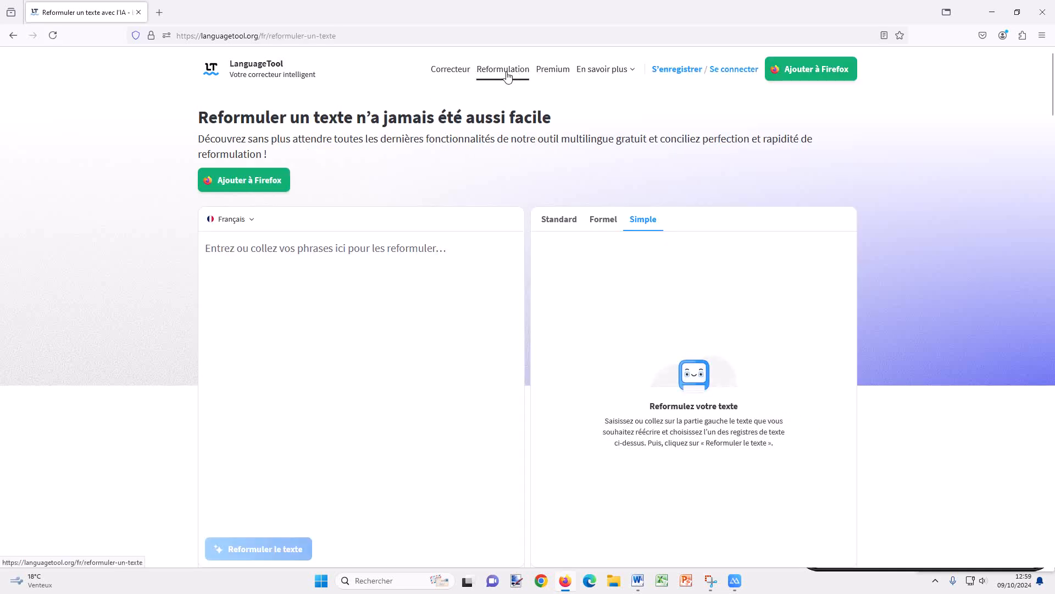
click(461, 78)
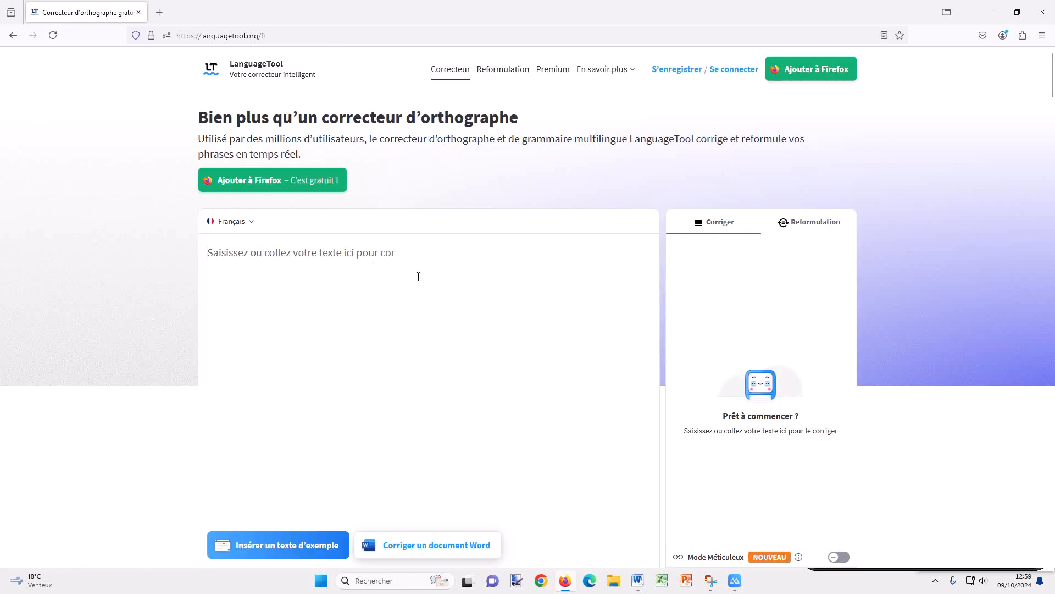
Copy the selected test paragraph about Versailles from the Word document and paste it into the LanguageTool checker in Firefox
click(637, 581)
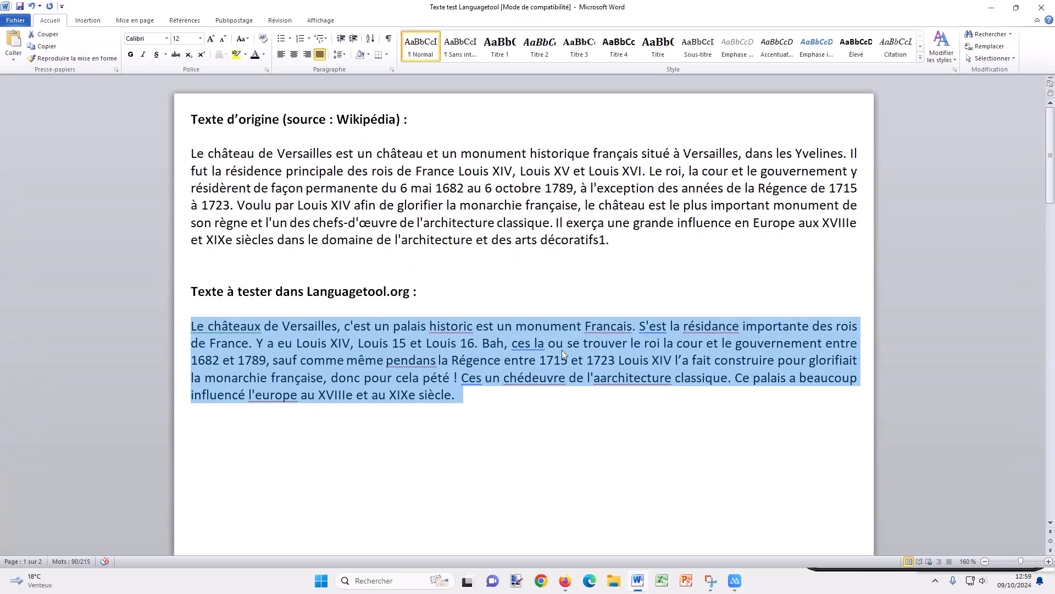
right_click(557, 335)
click(536, 354)
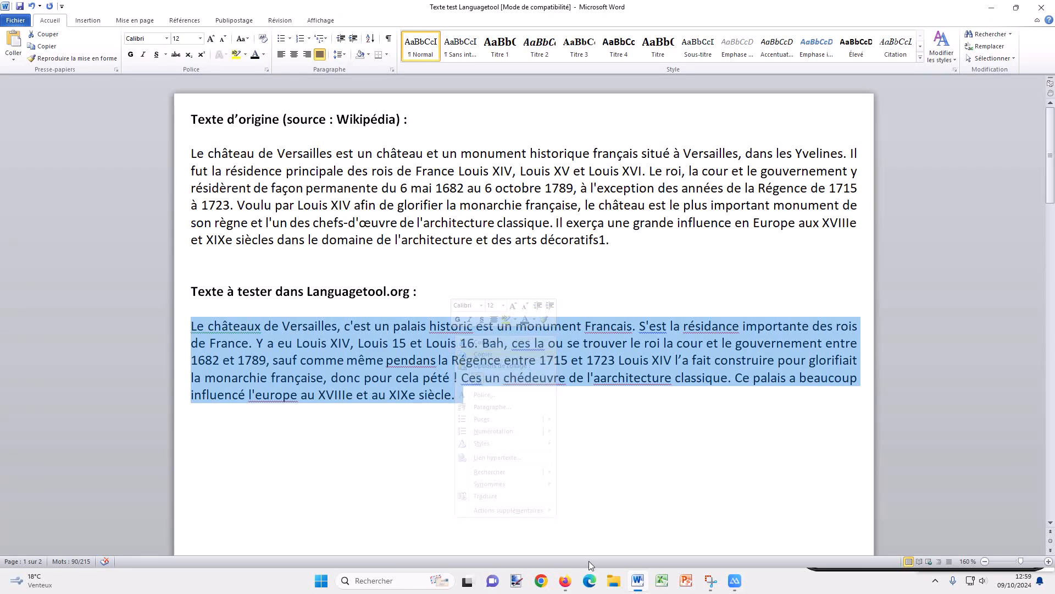
click(565, 581)
right_click(363, 262)
click(380, 342)
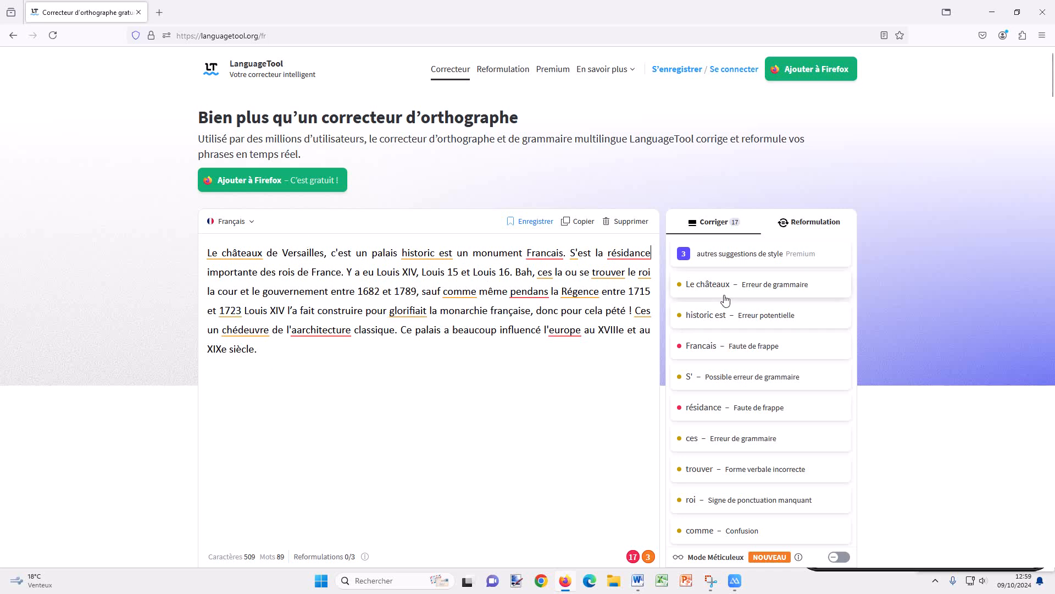
Look through the detected errors, then apply the corrections "Le château" and "historique et" in the first sentence
scroll(723, 299, down, 5)
scroll(736, 475, up, 5)
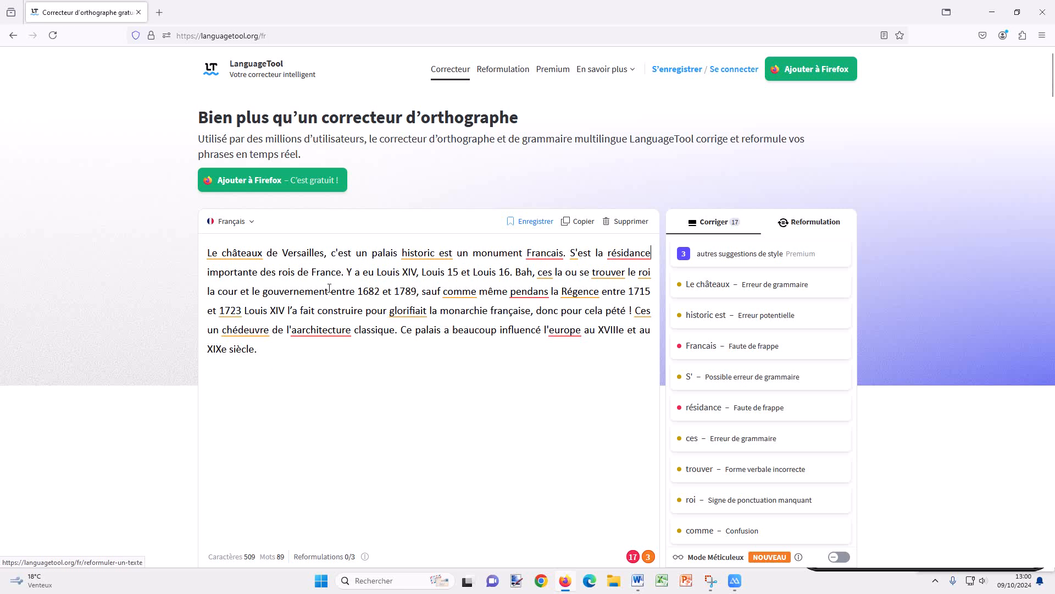
click(238, 253)
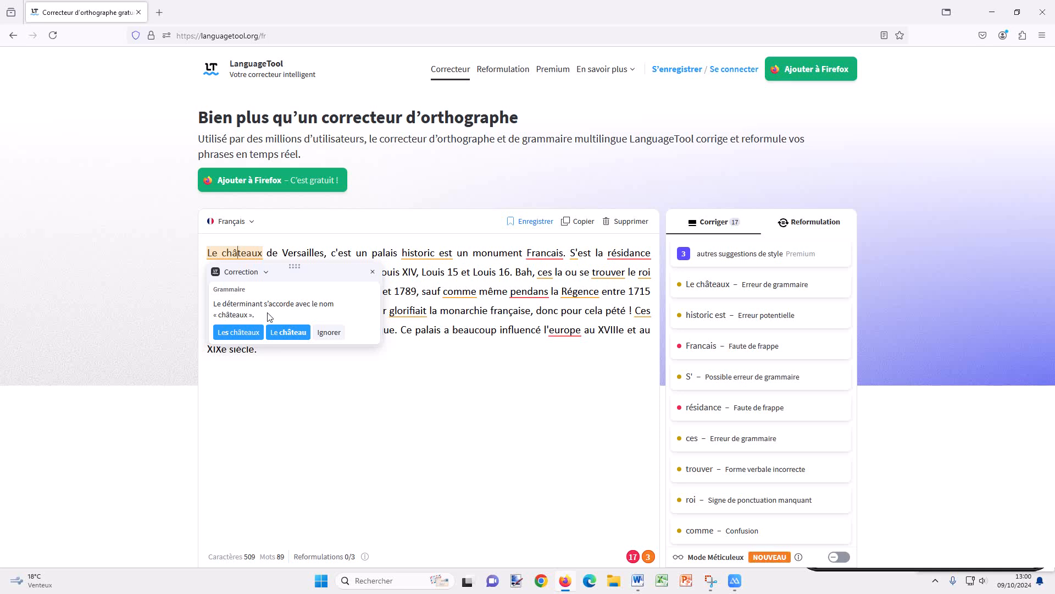
click(288, 332)
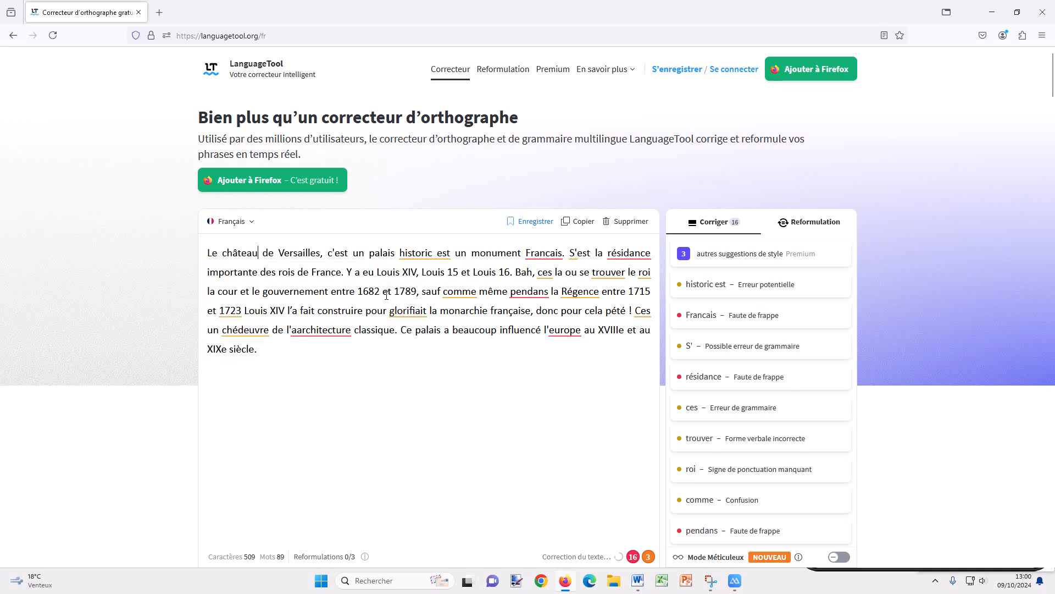
click(415, 258)
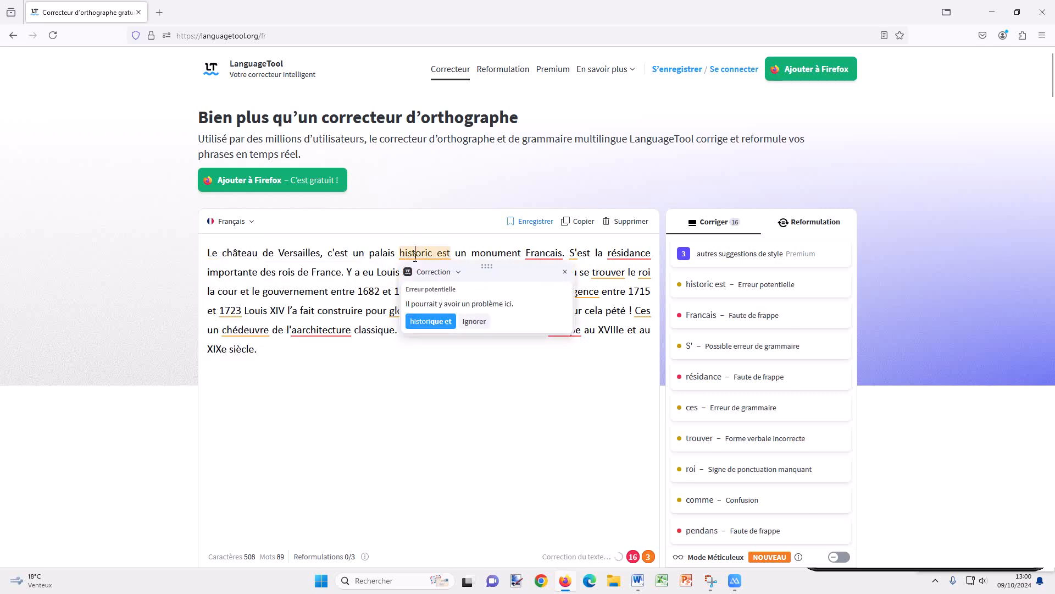
click(423, 323)
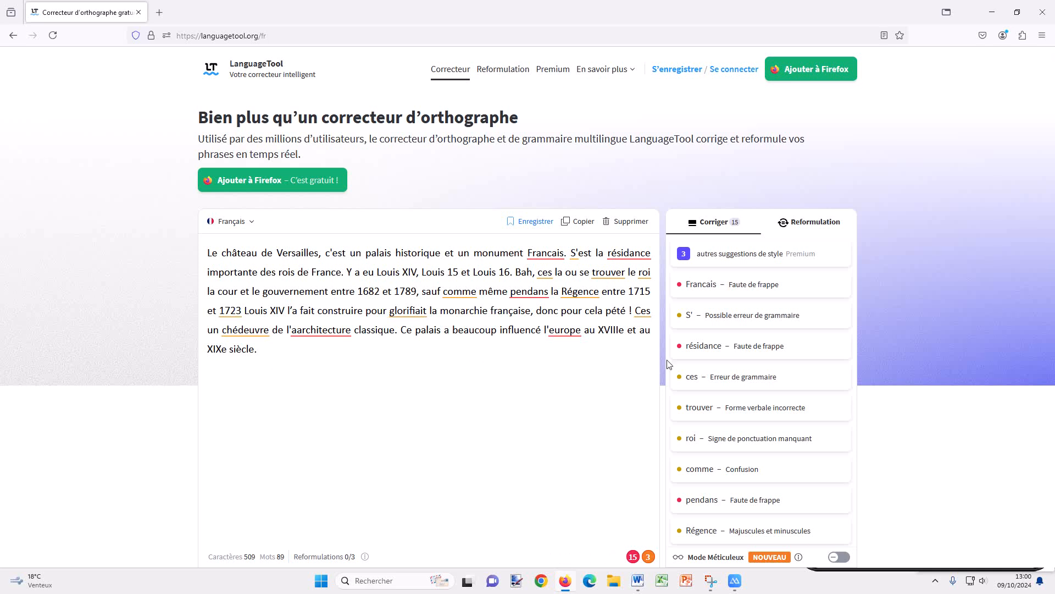
Ignore the capitalization suggestion for "Régence" and highlight the passage "donc pour cela pété !"
click(585, 293)
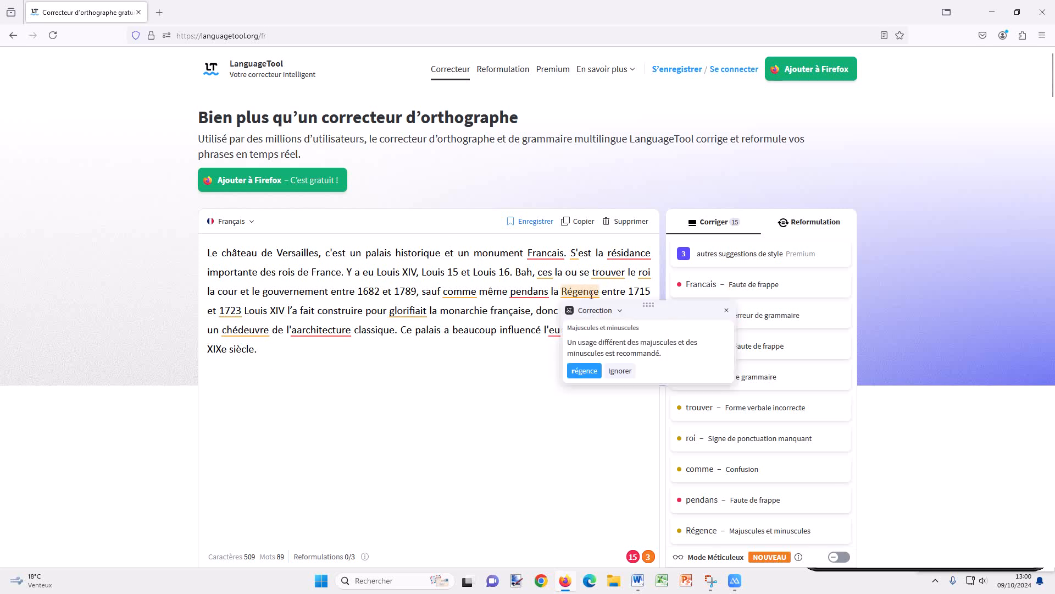
click(611, 371)
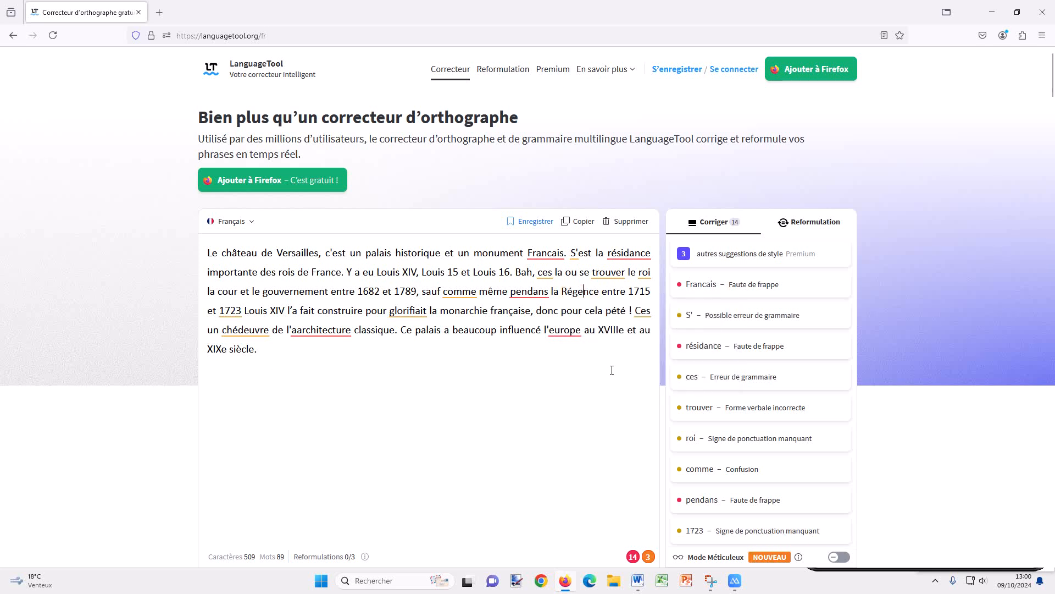
click(537, 311)
drag(537, 312, 638, 312)
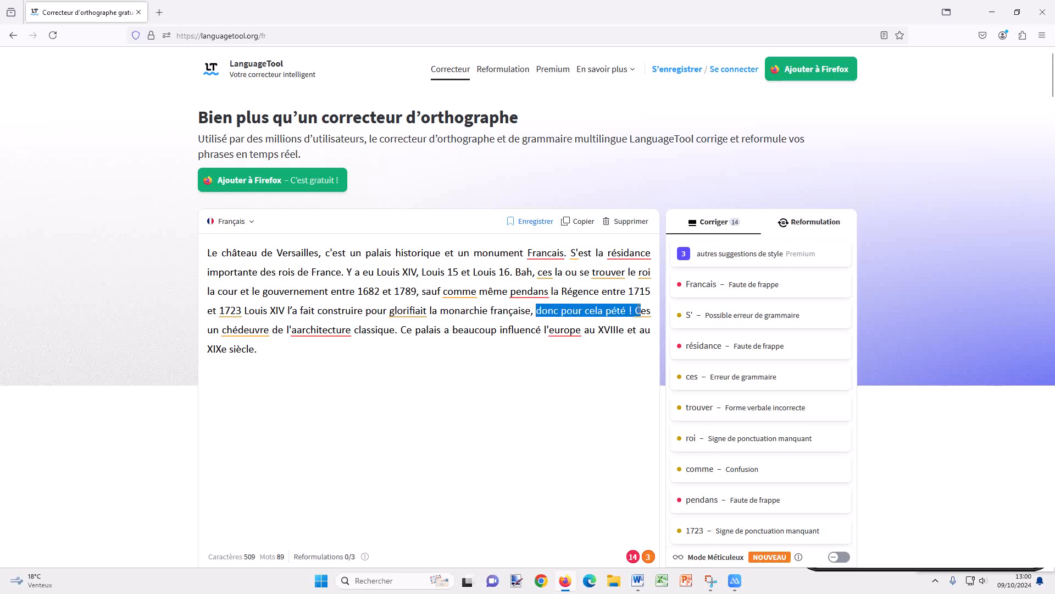
click(595, 370)
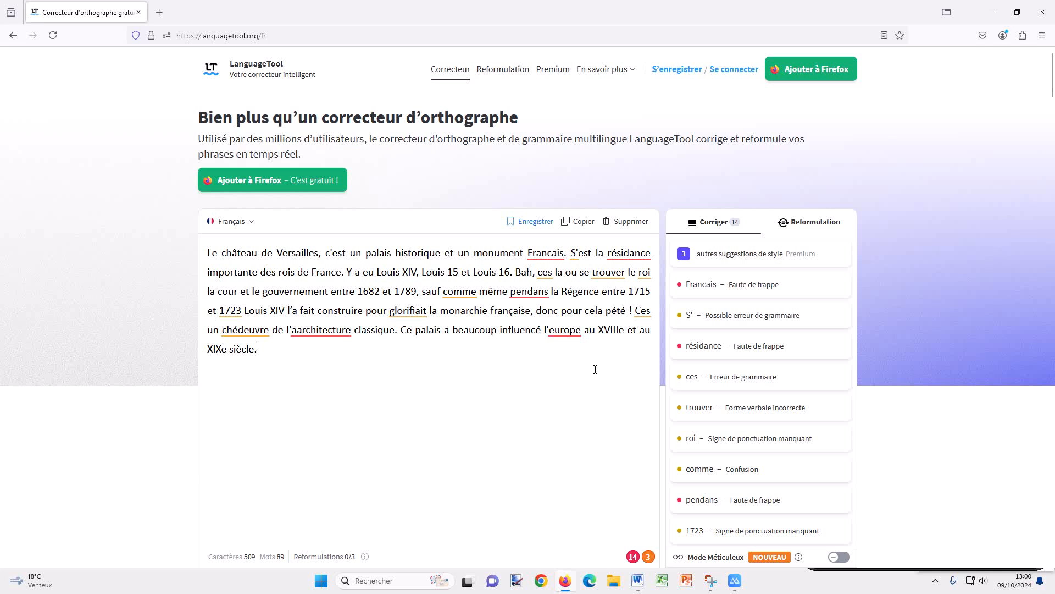
Show the synonyms for "monument" and the rephrasing suggestions for the first sentence
click(804, 223)
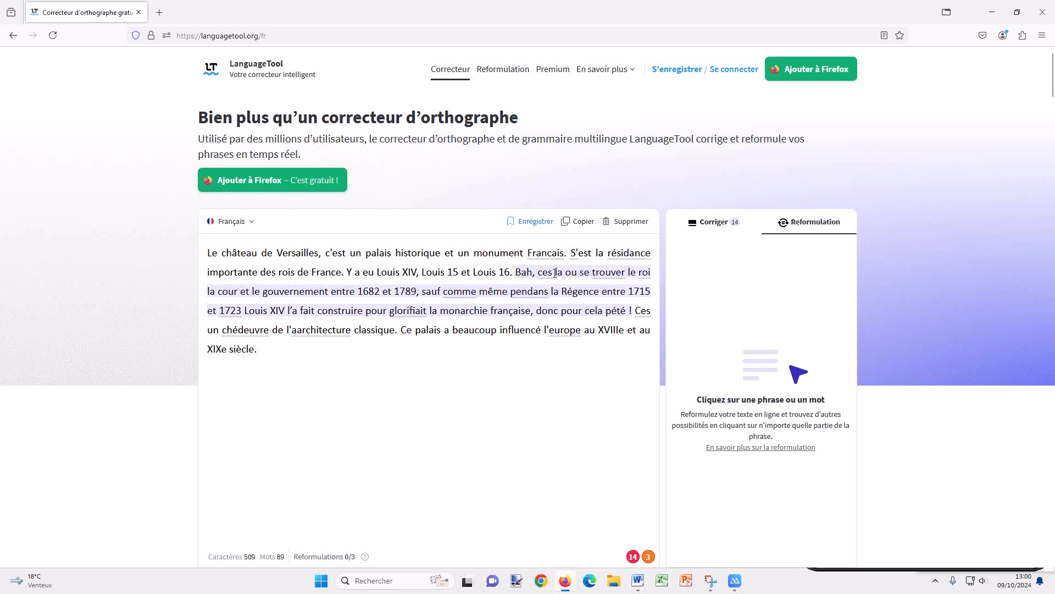
click(502, 256)
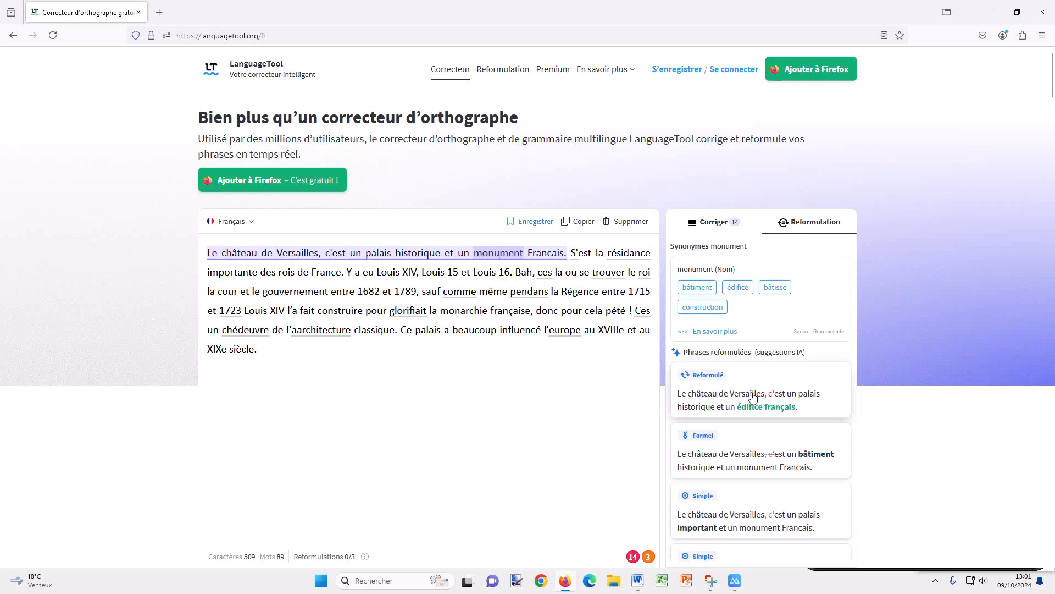
click(619, 401)
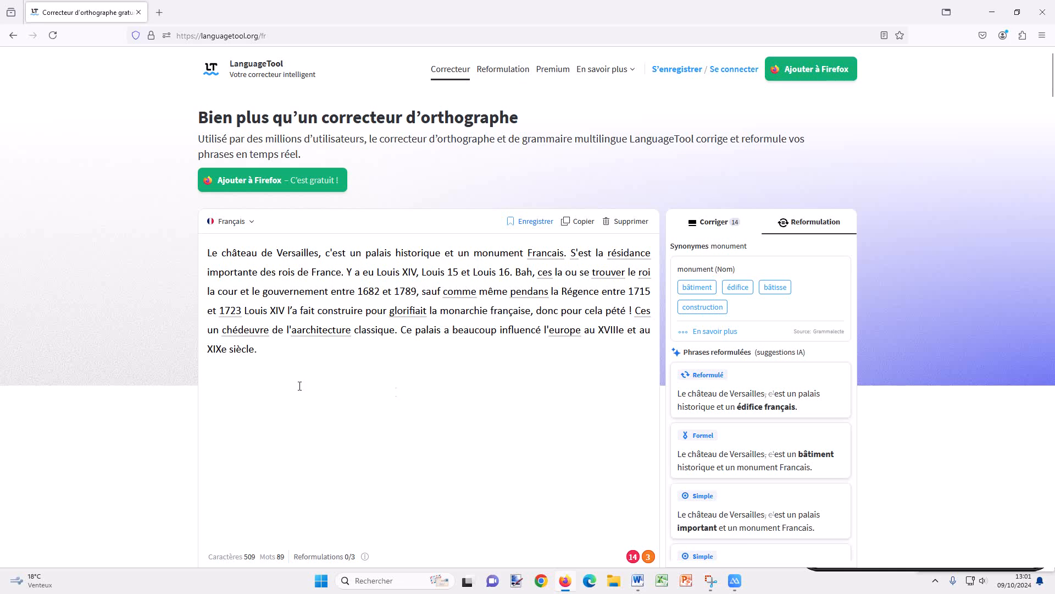
Copy the entire text from the checker and paste it into the text area of the Reformulation page
drag(298, 349, 203, 252)
key(ctrl+c)
right_click(245, 253)
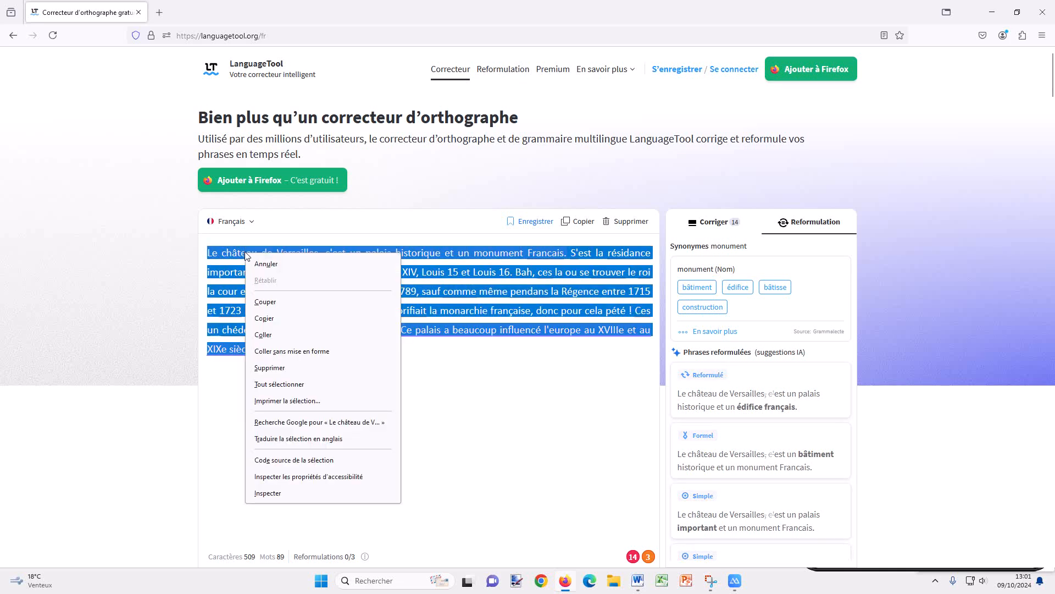
click(269, 318)
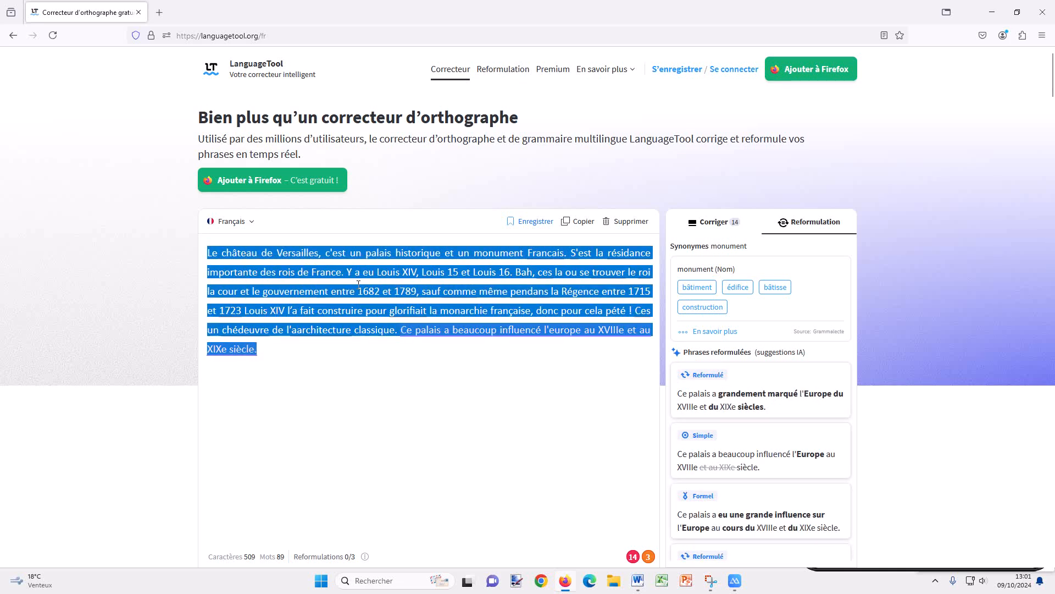
click(506, 77)
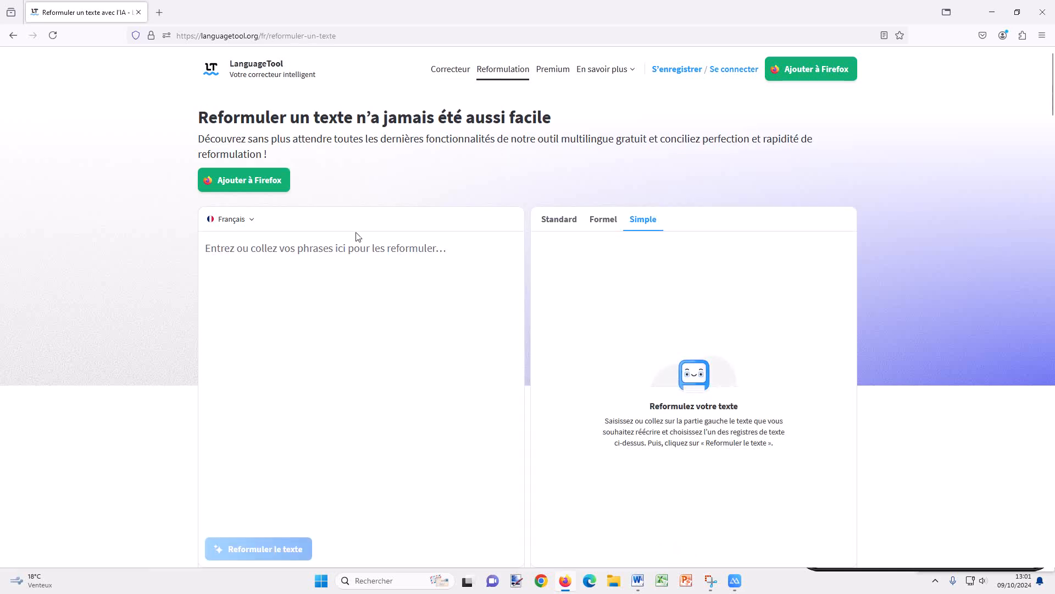
right_click(360, 253)
click(384, 334)
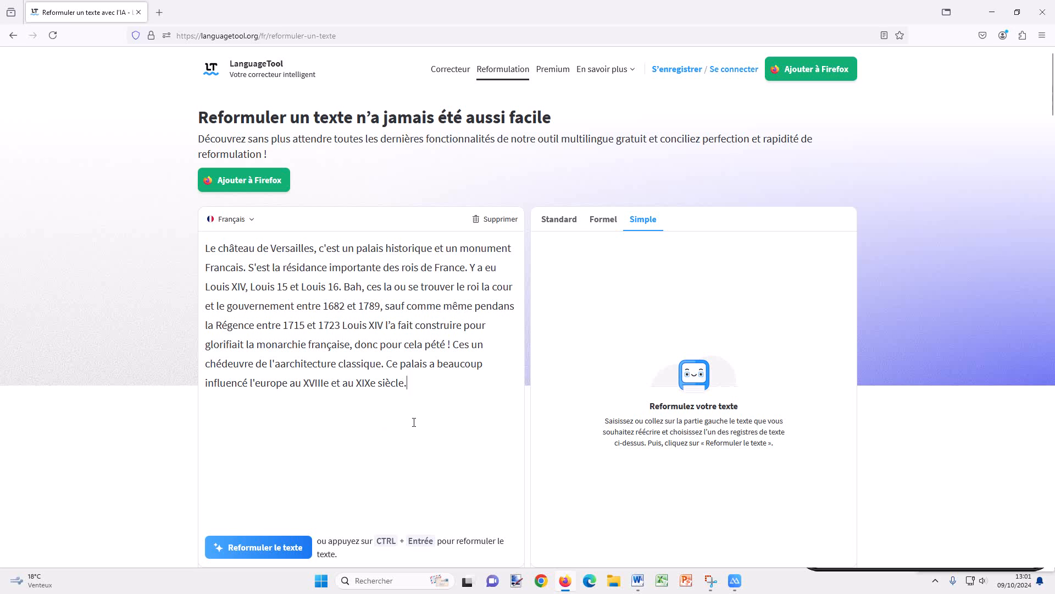
Rephrase the pasted text in the Standard style, then generate the Formel and Simple versions
click(570, 227)
click(281, 539)
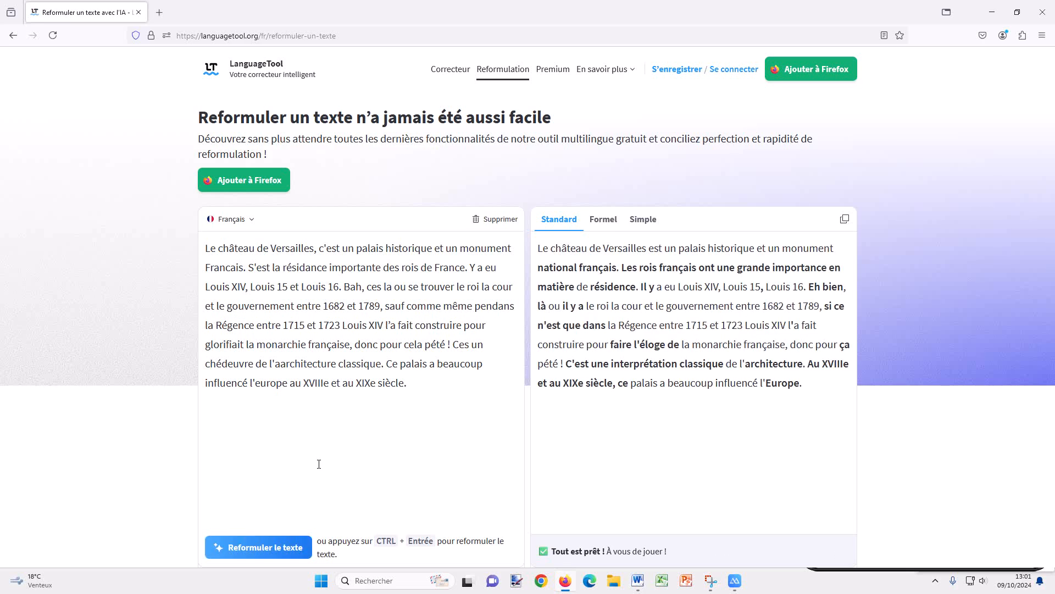
click(604, 221)
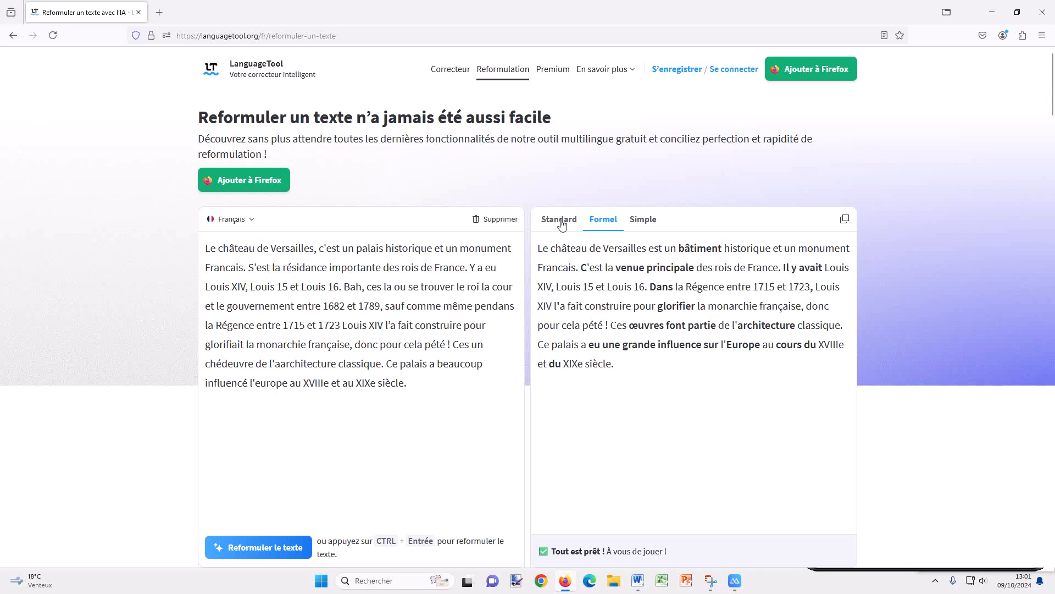
click(642, 220)
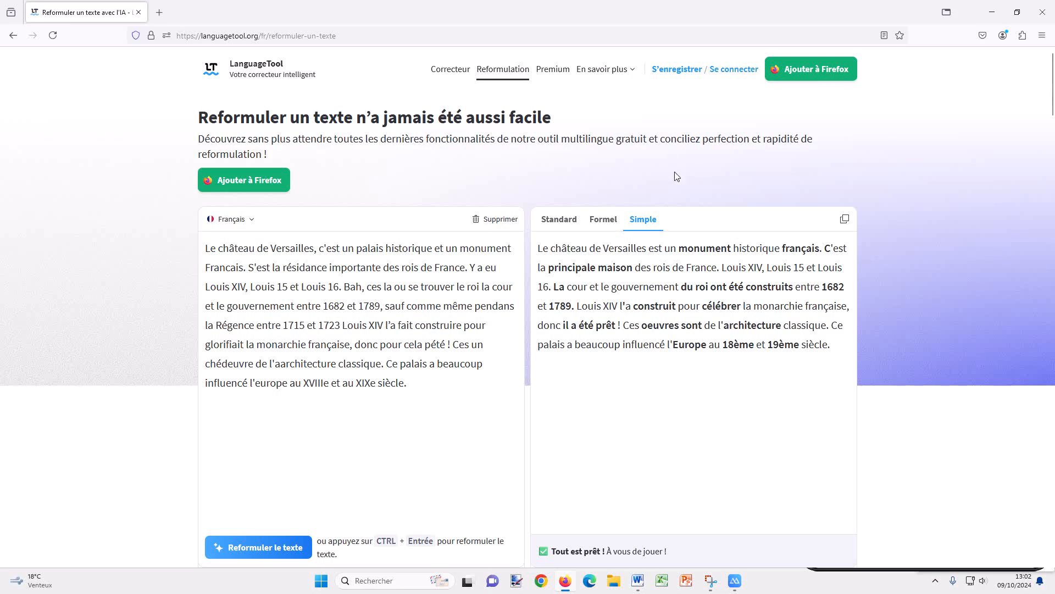
Disable the analytics and advertising cookies in the site's cookie settings and return to the Reformulation page
scroll(681, 187, down, 15)
scroll(681, 214, down, 20)
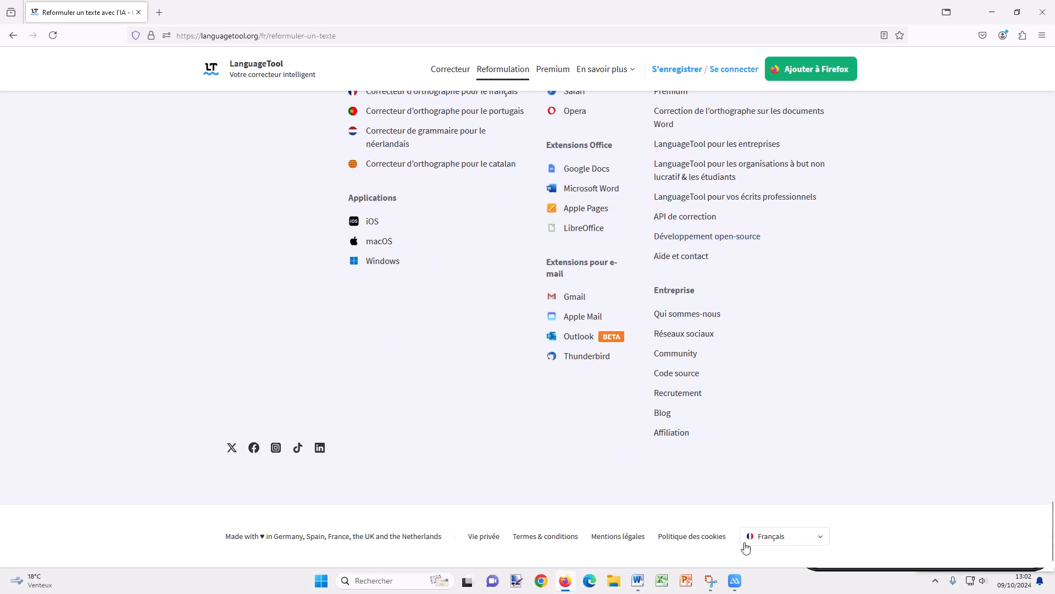
click(710, 537)
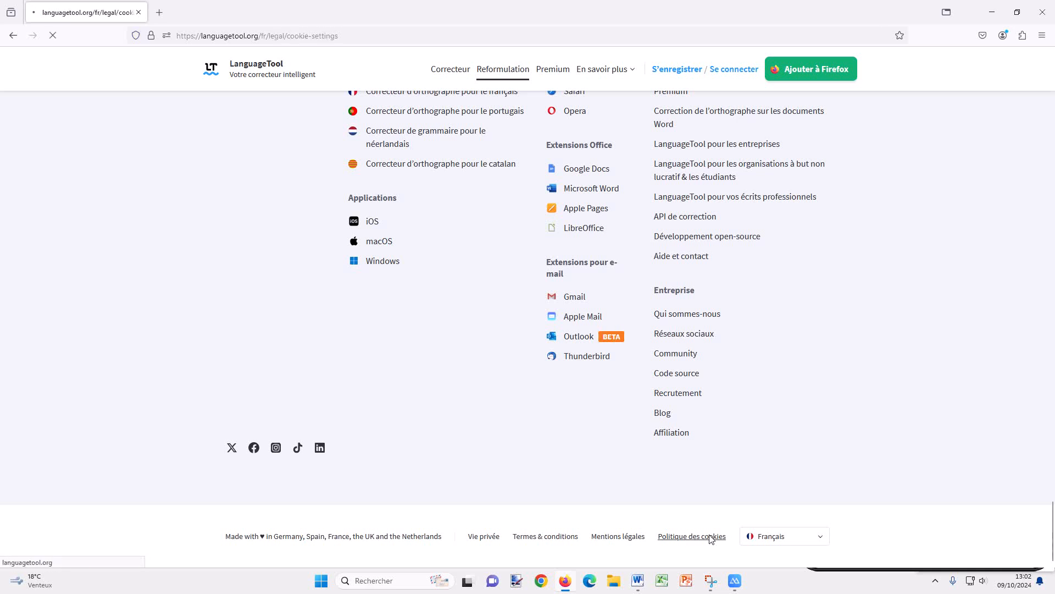
click(281, 361)
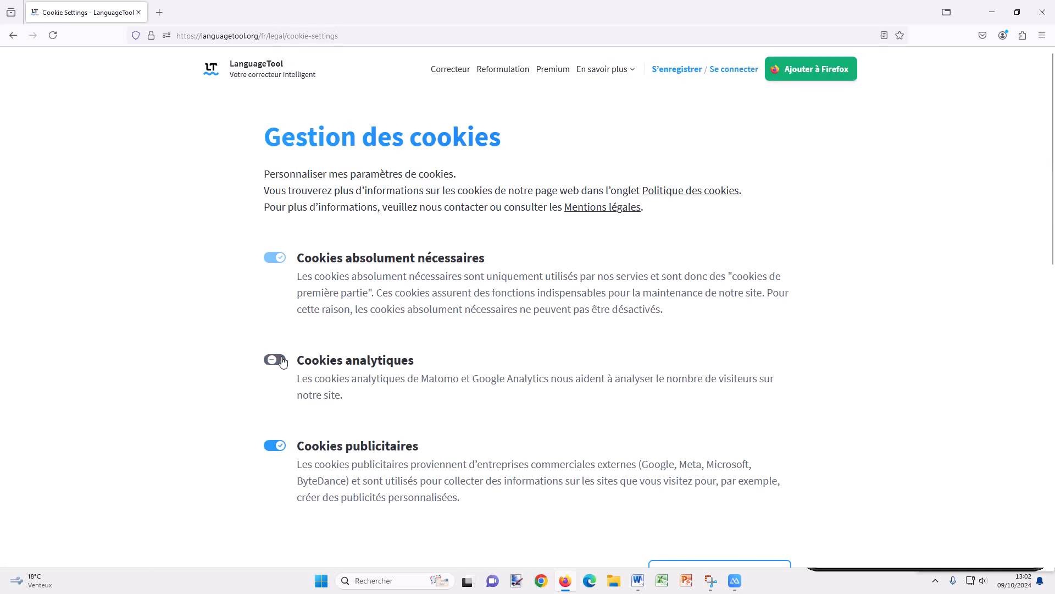
click(277, 446)
scroll(658, 433, down, 5)
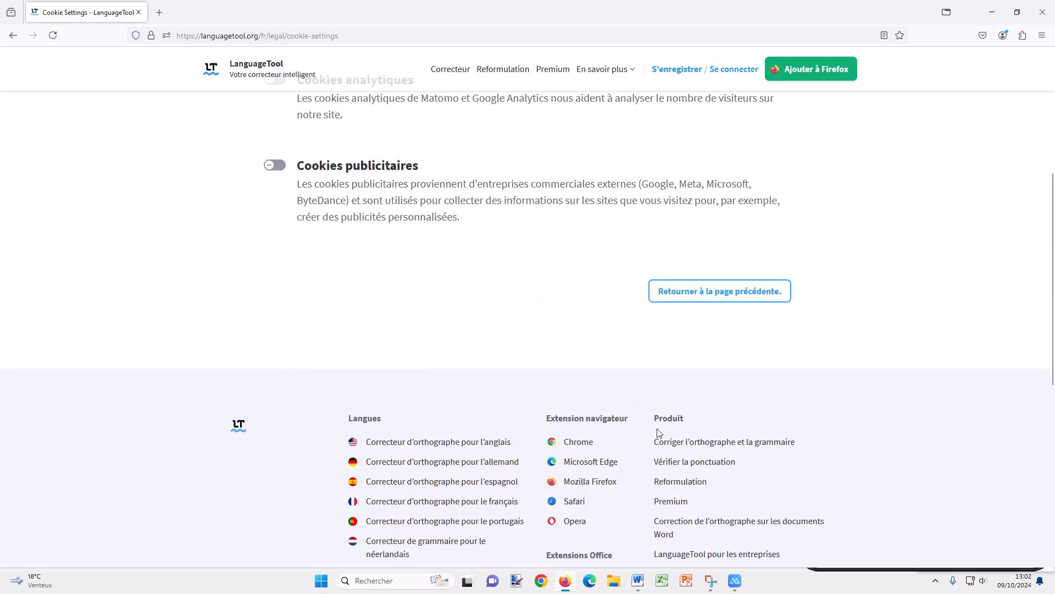
click(721, 297)
scroll(670, 308, up, 20)
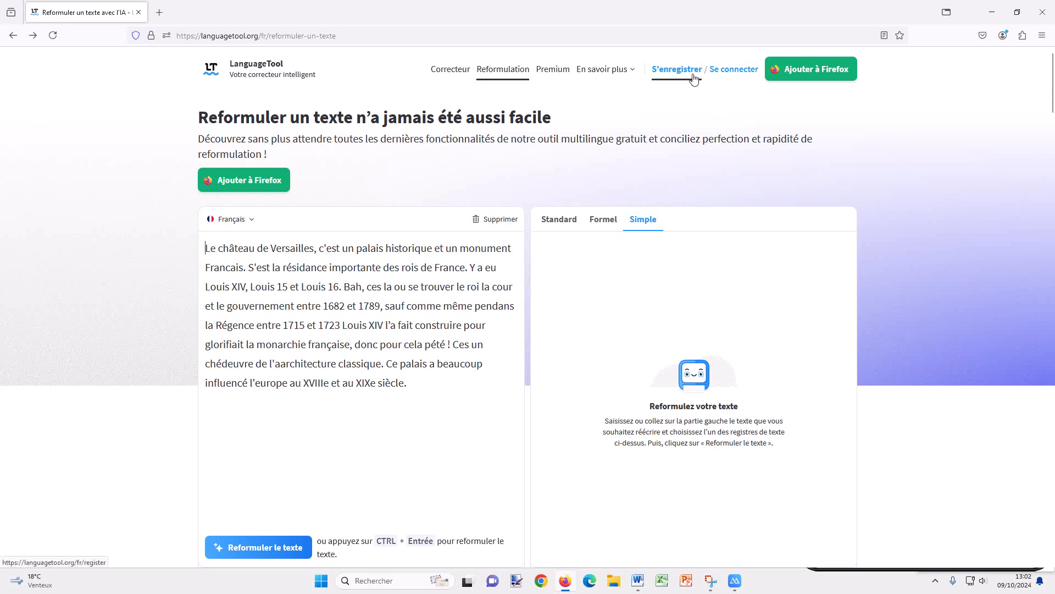
View the e-mail registration form for a new LanguageTool account and go back to the Reformulation page
click(677, 69)
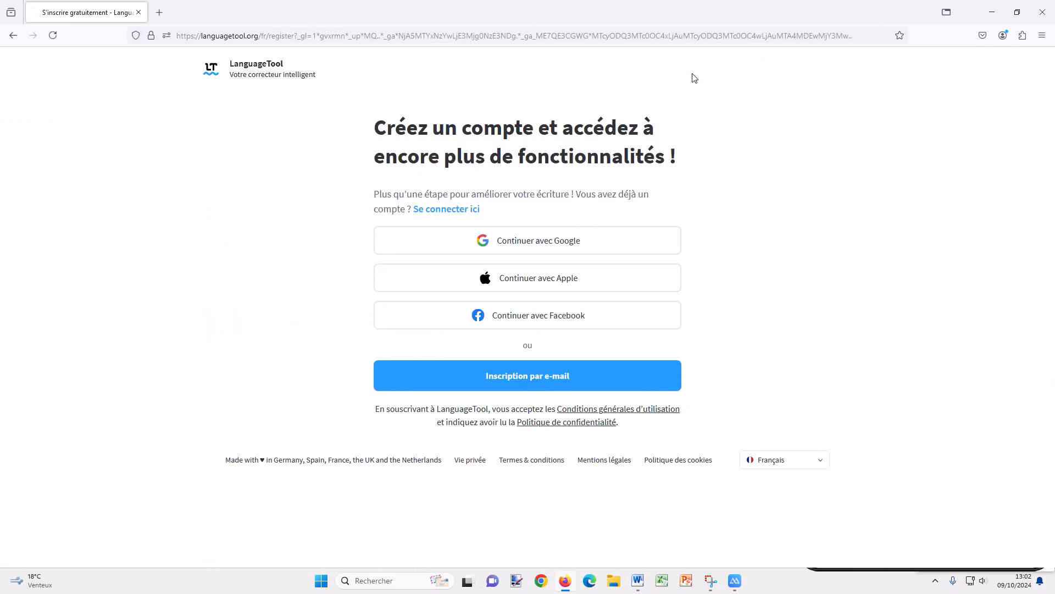
click(558, 367)
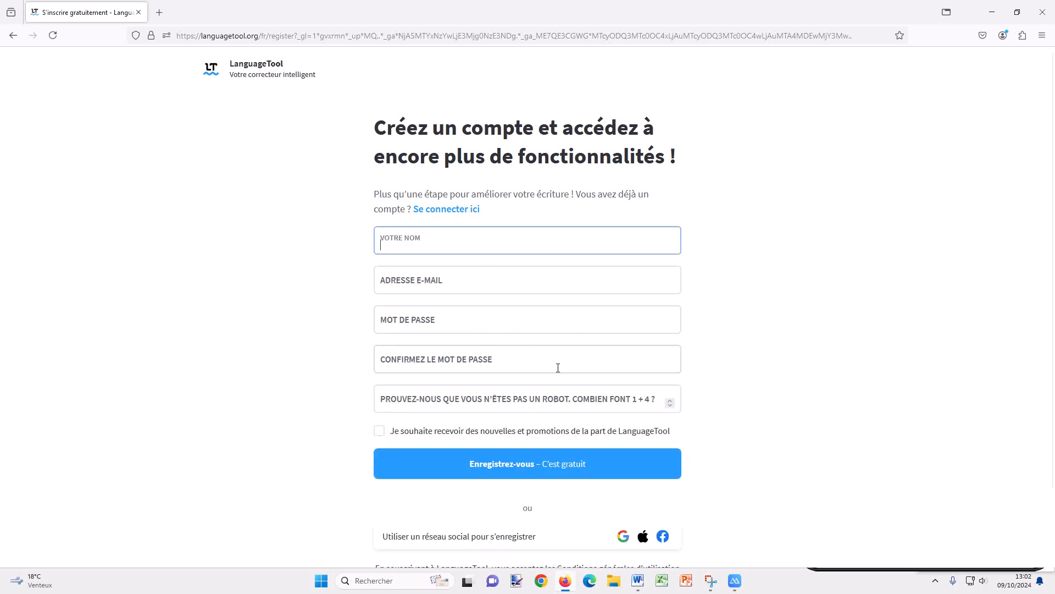
click(14, 35)
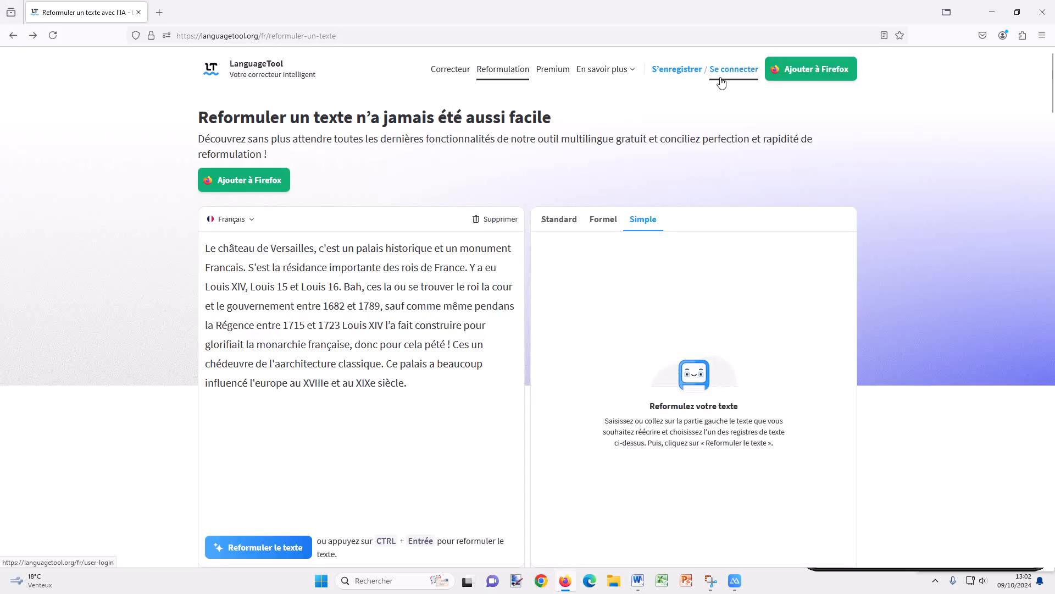
Sign in to LanguageTool with the Google account
click(720, 79)
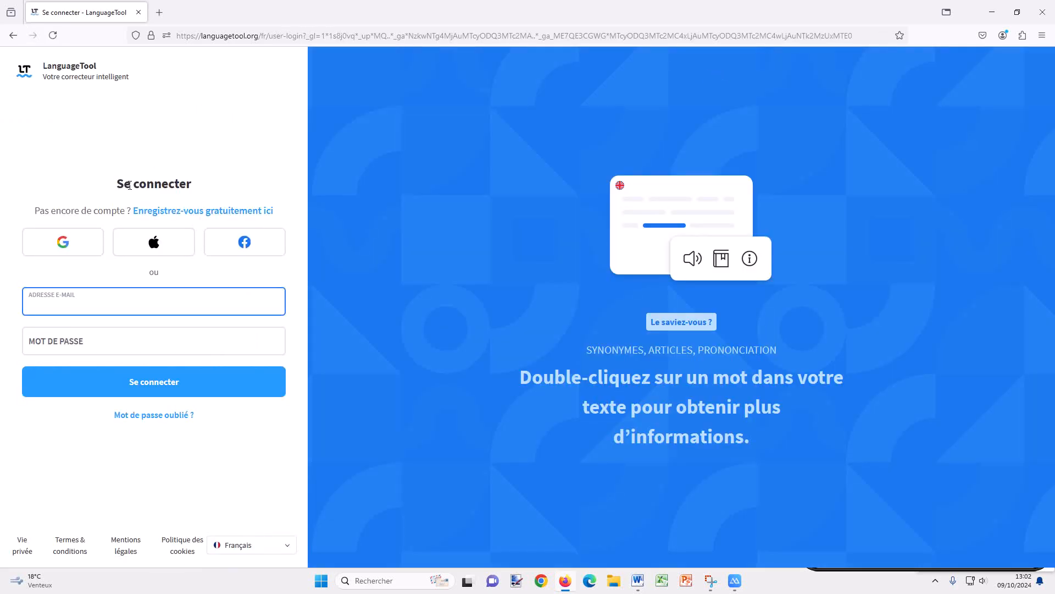
click(82, 242)
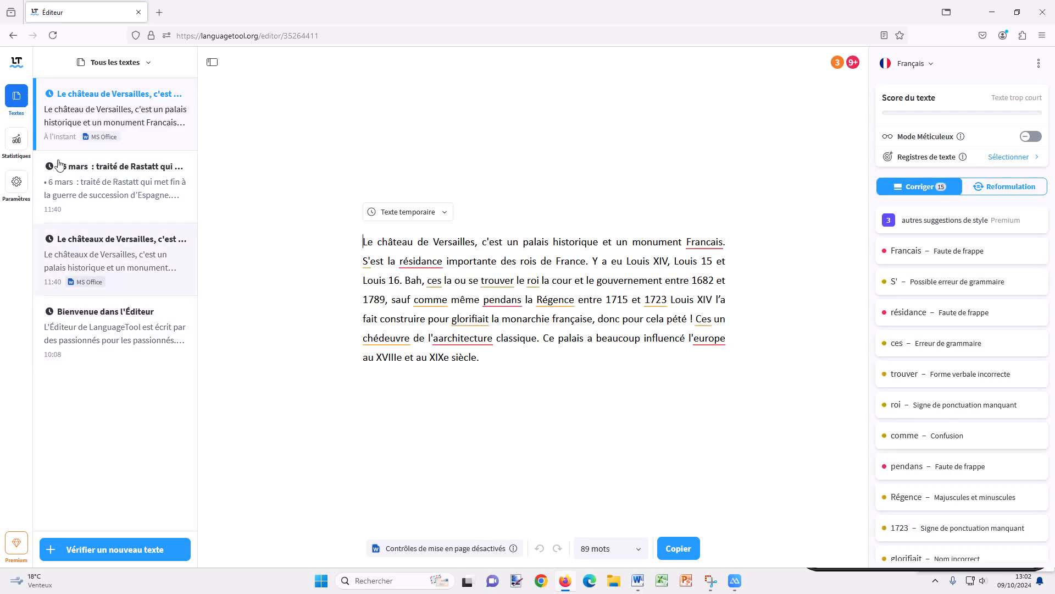
Open the personal dictionary in the editor's settings and show the entry field for a new expression
click(22, 191)
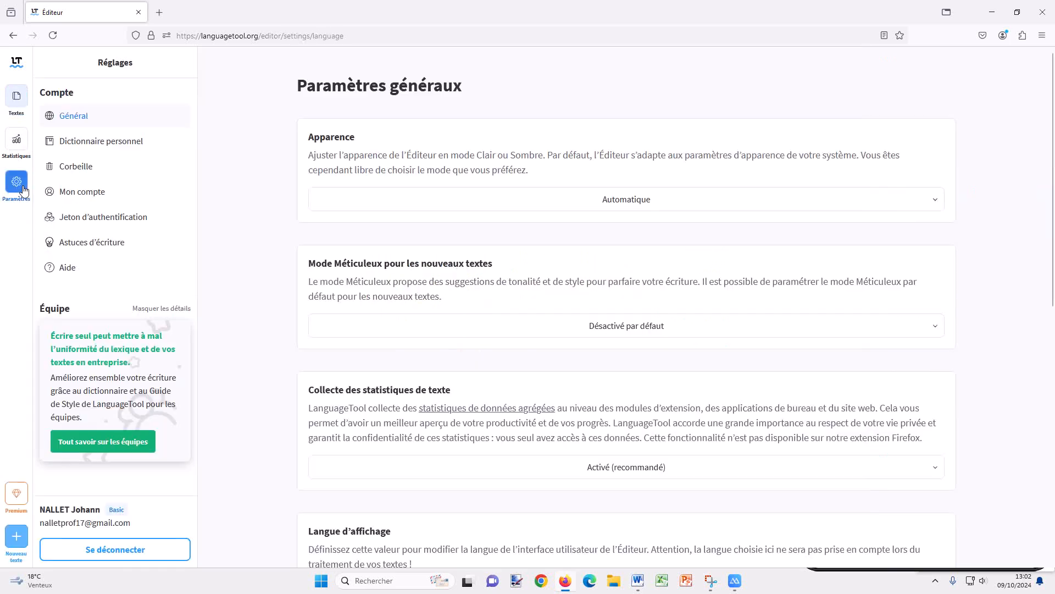
click(106, 146)
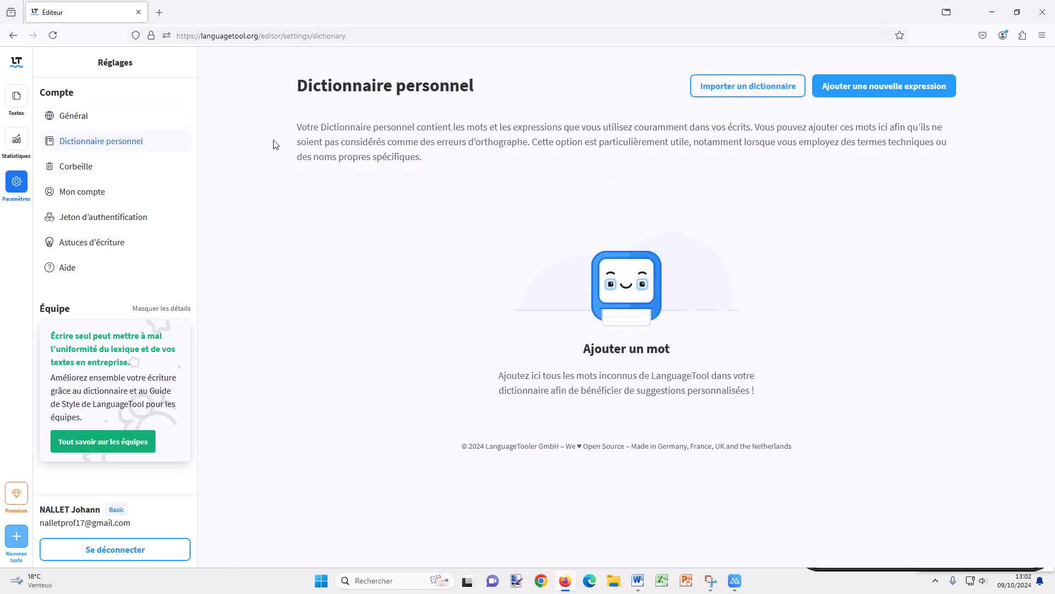
click(856, 92)
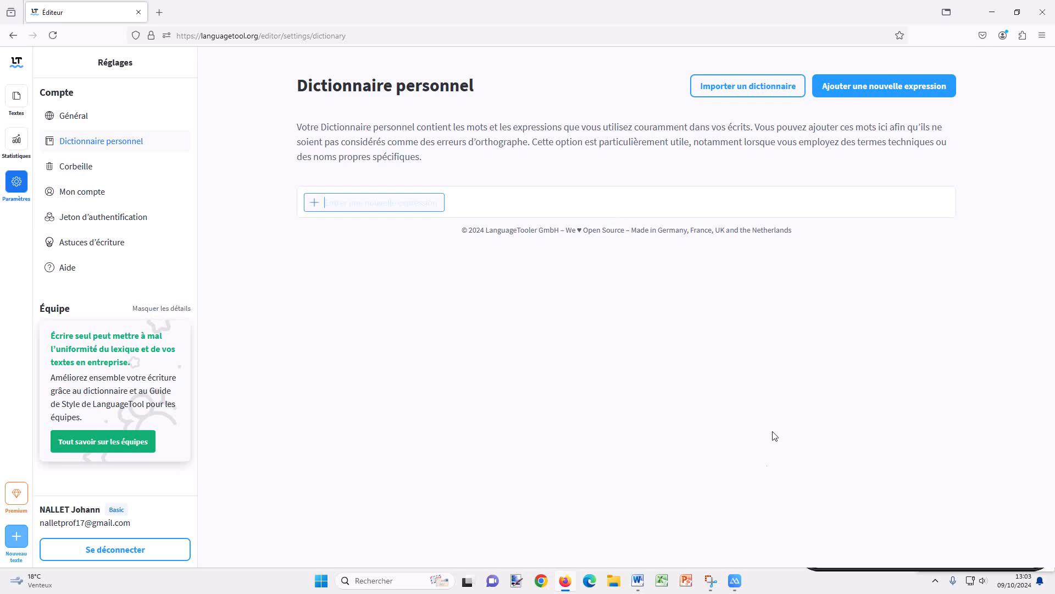
Switch to the ApowerMirror phone window showing the LanguageTool search results
click(742, 578)
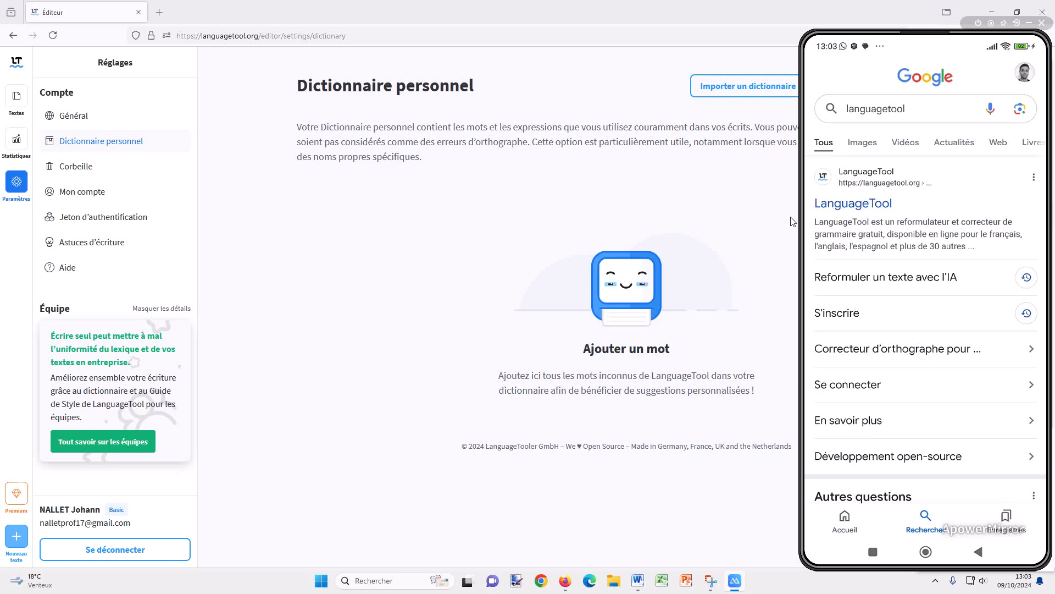